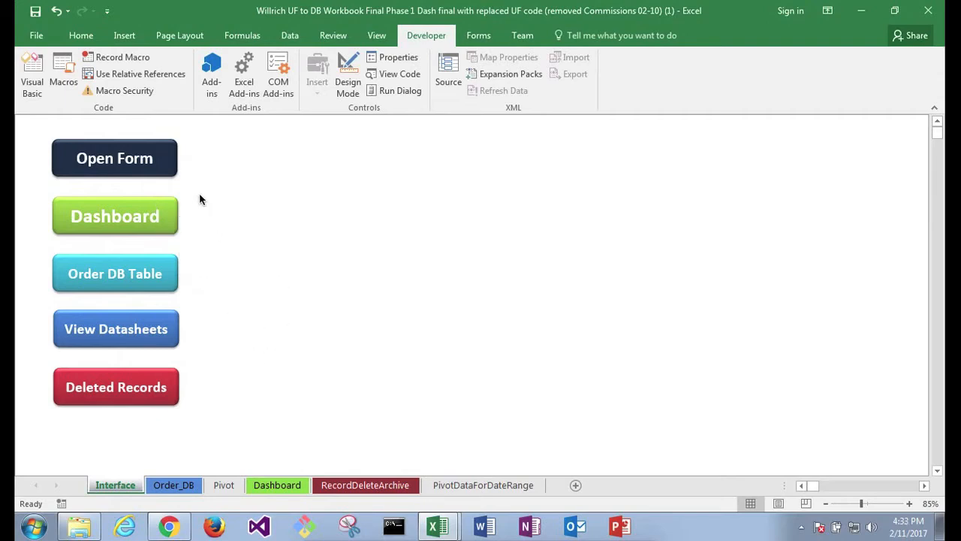
# - Open the order database form and bring up its page for adding a new record
pyautogui.click(144, 167)
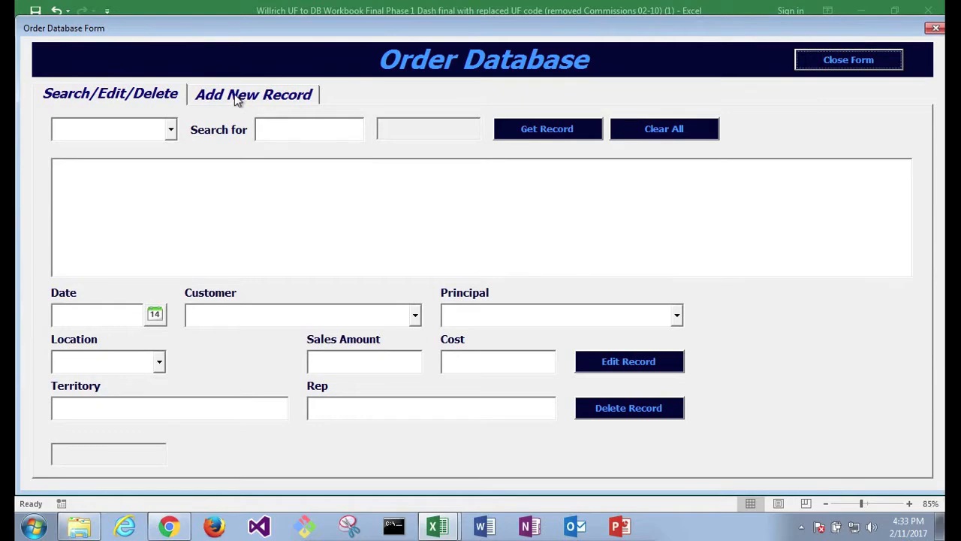
pyautogui.click(239, 99)
pyautogui.click(159, 104)
pyautogui.click(232, 100)
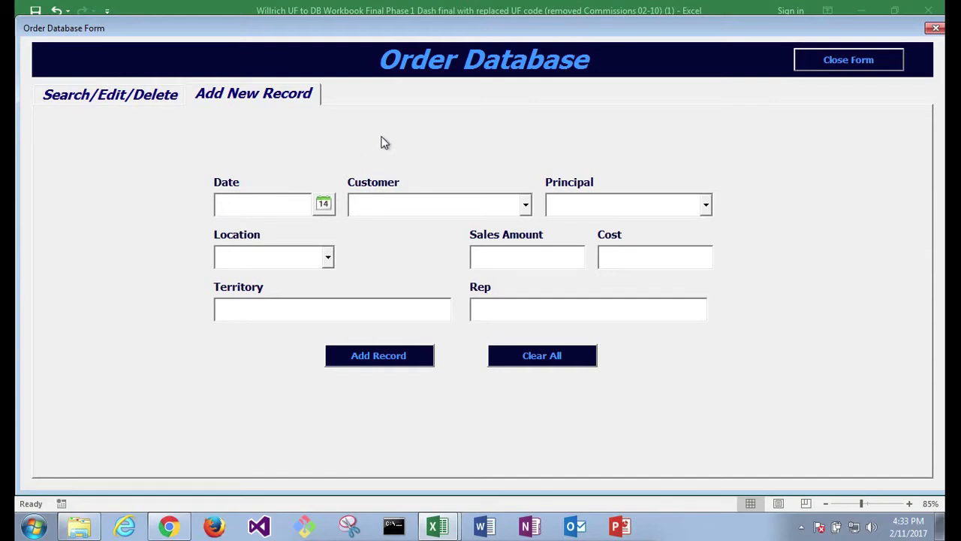
pyautogui.click(125, 98)
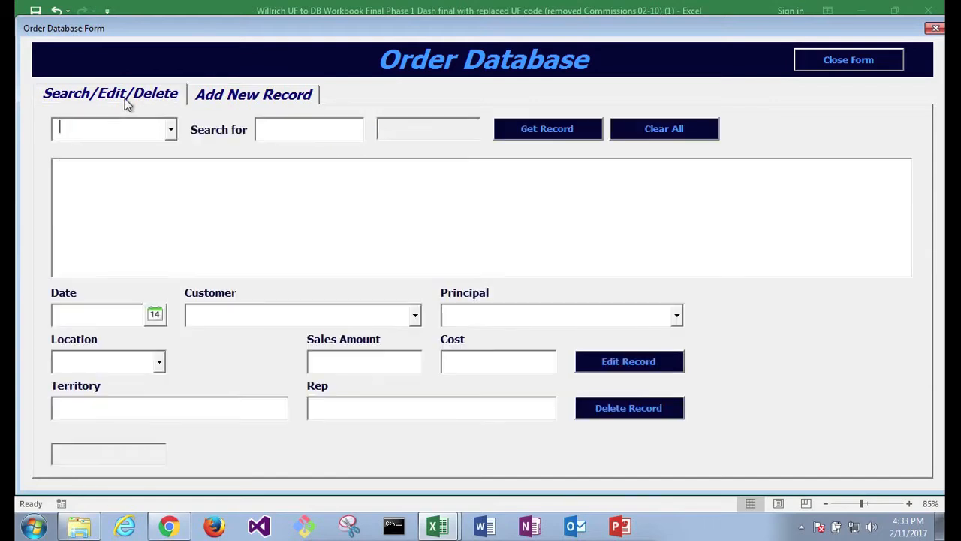
pyautogui.click(230, 97)
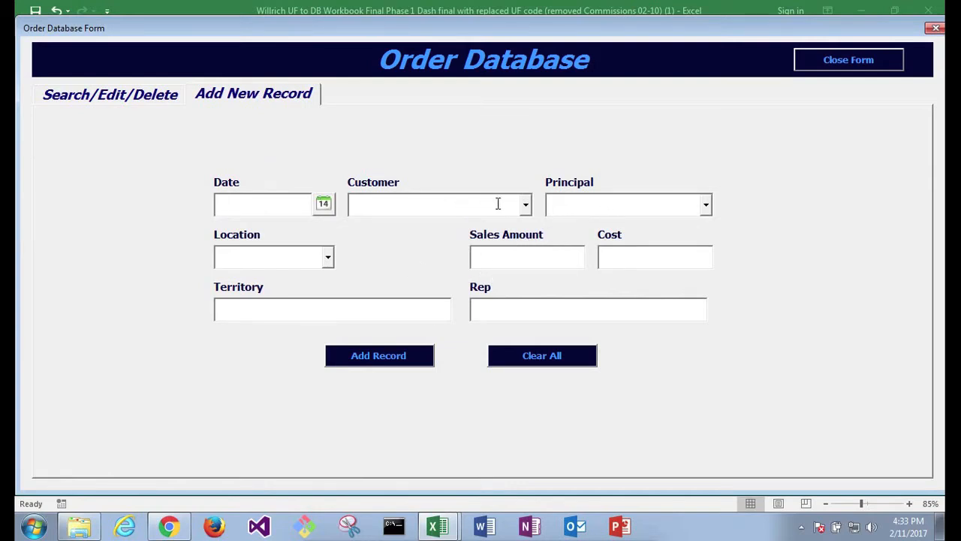
# - Examine the choices offered for the new record's customer, principal and location
pyautogui.click(527, 206)
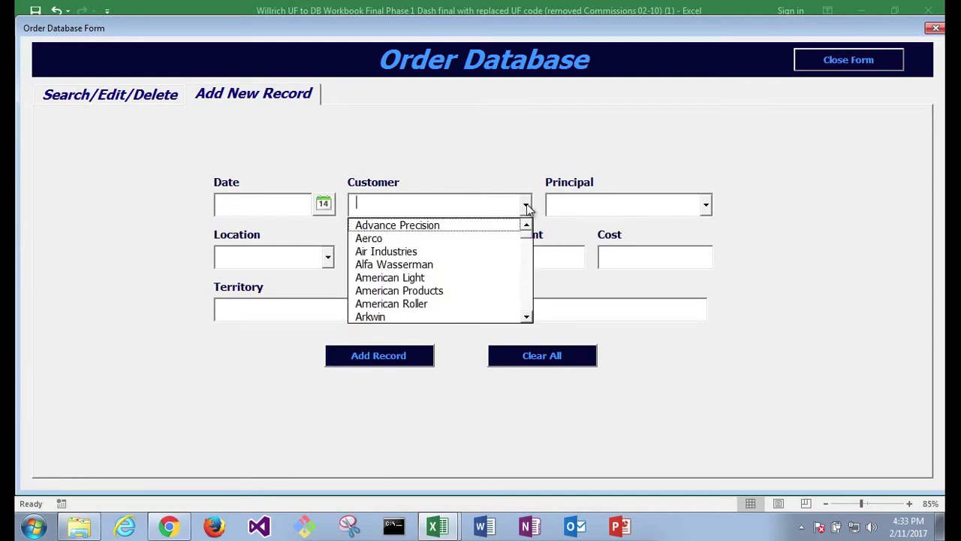
pyautogui.moveTo(528, 239)
pyautogui.mouseDown()
pyautogui.moveTo(526, 315)
pyautogui.moveTo(529, 231)
pyautogui.mouseUp()
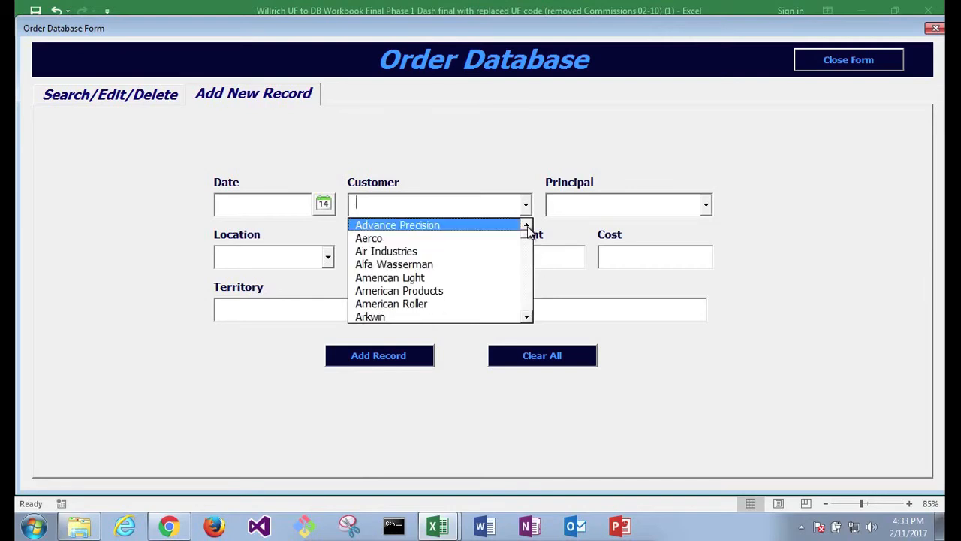
pyautogui.click(484, 157)
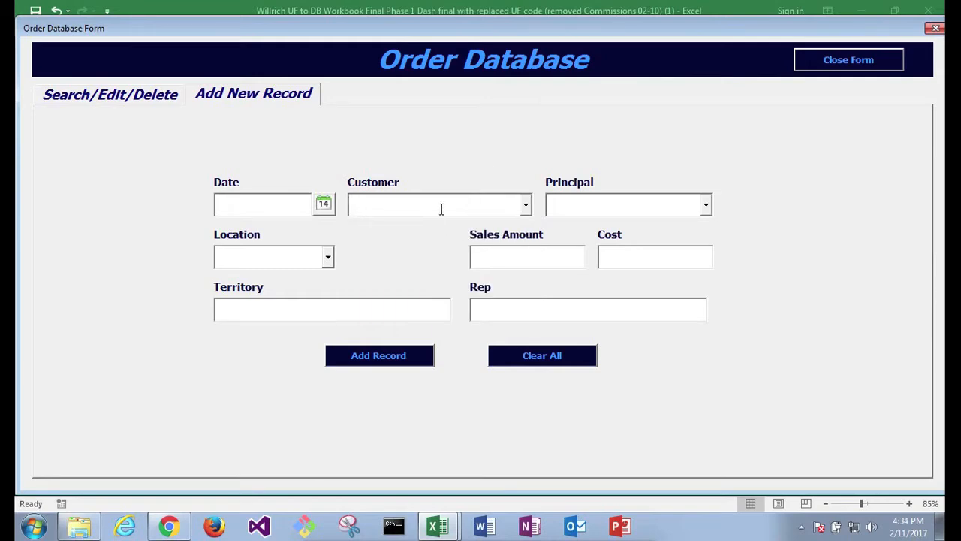
pyautogui.click(526, 205)
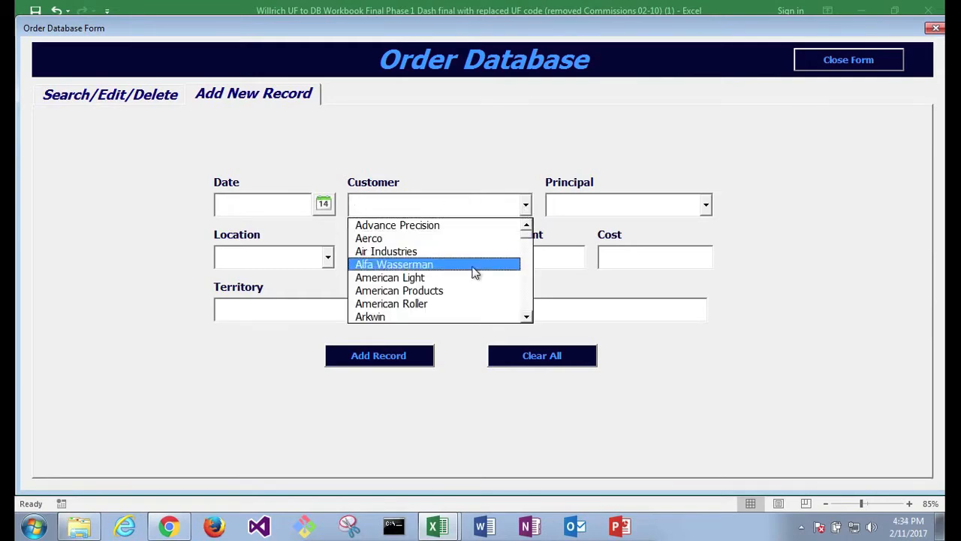
pyautogui.click(514, 168)
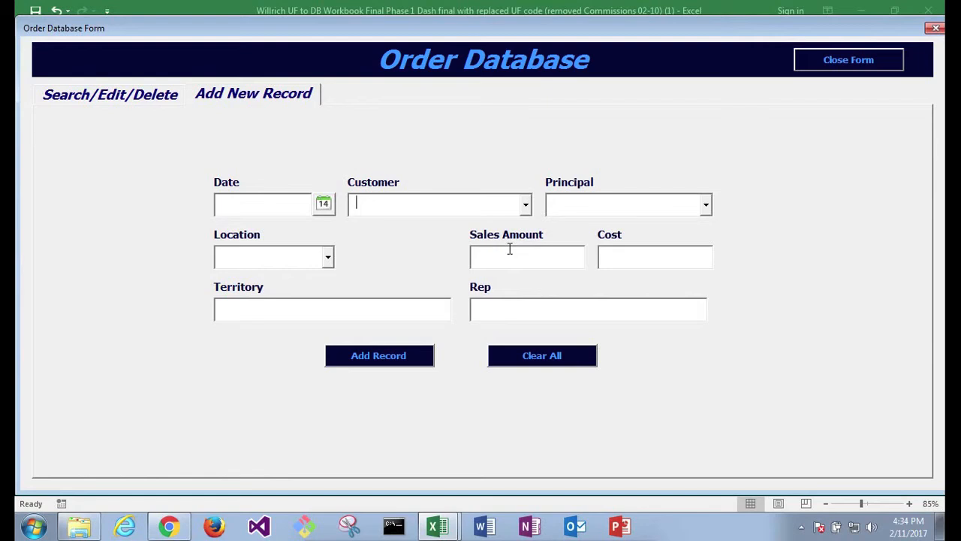
pyautogui.click(524, 210)
pyautogui.click(709, 208)
pyautogui.click(710, 208)
pyautogui.click(710, 208)
pyautogui.click(328, 258)
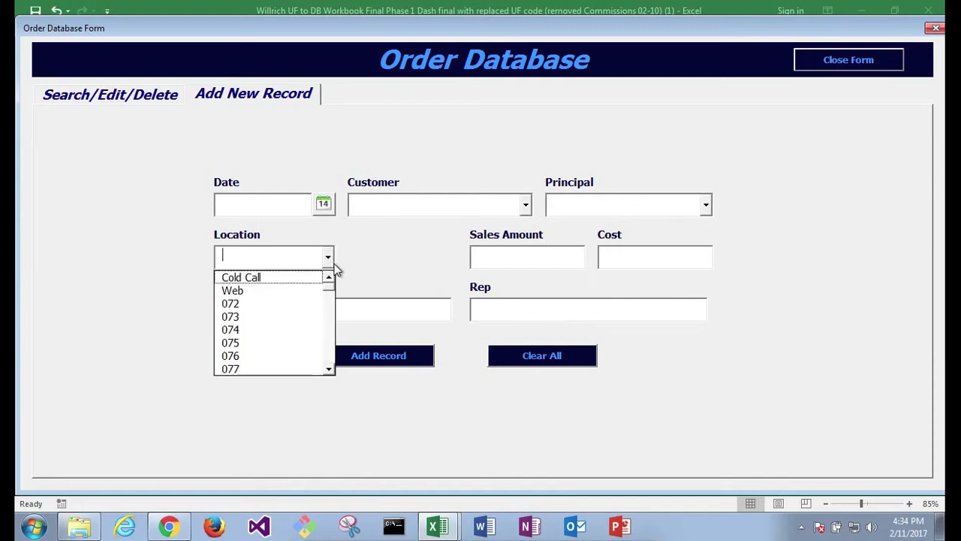
pyautogui.moveTo(331, 289); pyautogui.dragTo(329, 333)
pyautogui.click(418, 237)
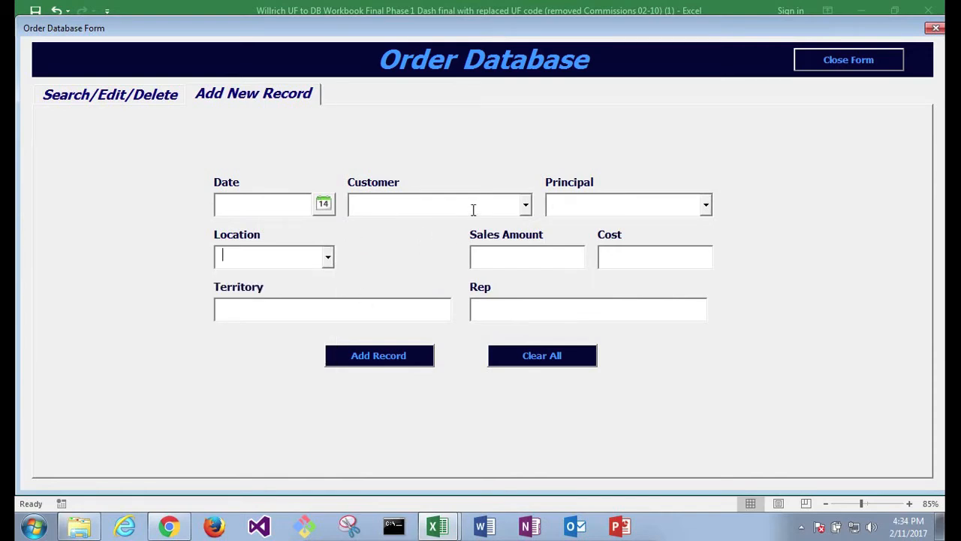
# - Set the new record's date to 02/11/17 and its customer to Advance Precision
pyautogui.click(323, 203)
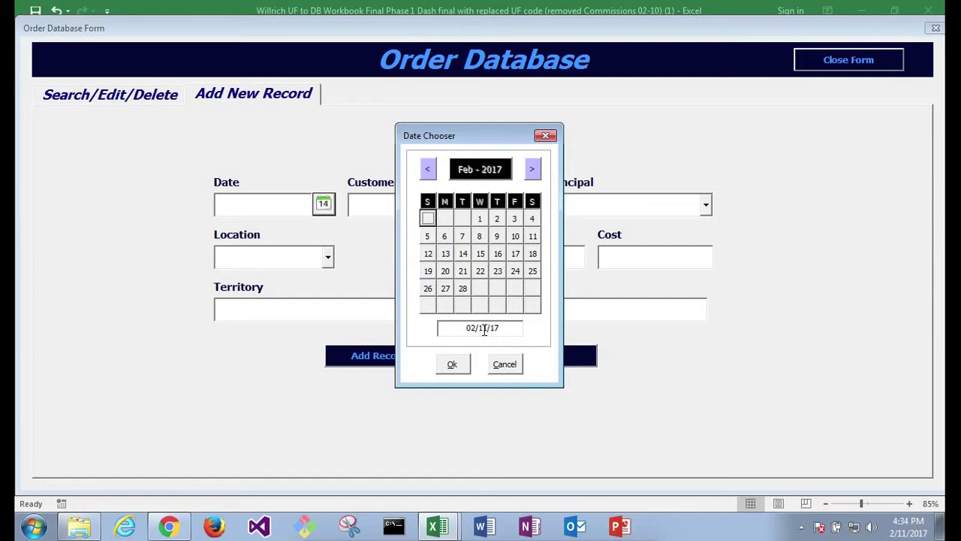
pyautogui.click(456, 366)
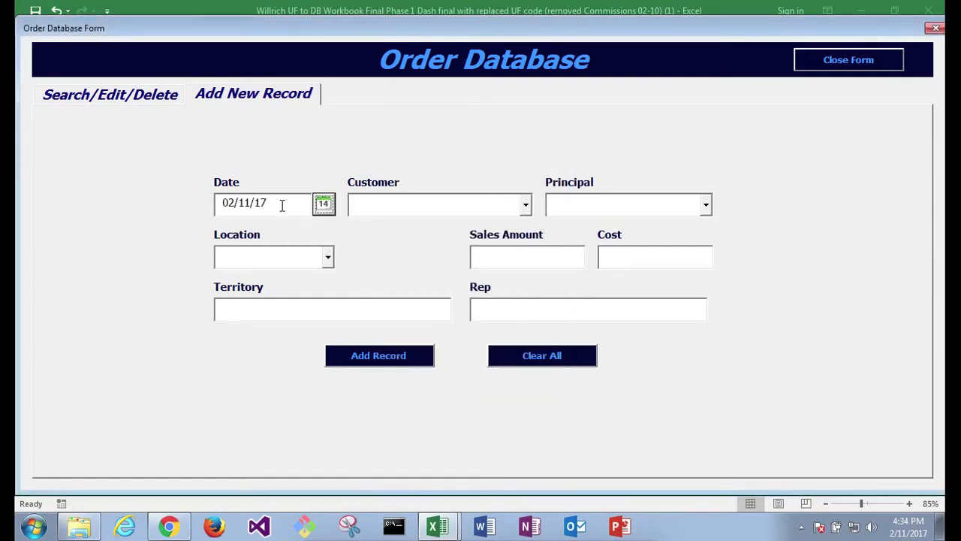
pyautogui.click(526, 204)
pyautogui.moveTo(530, 241)
pyautogui.mouseDown()
pyautogui.moveTo(528, 261)
pyautogui.moveTo(528, 227)
pyautogui.mouseUp()
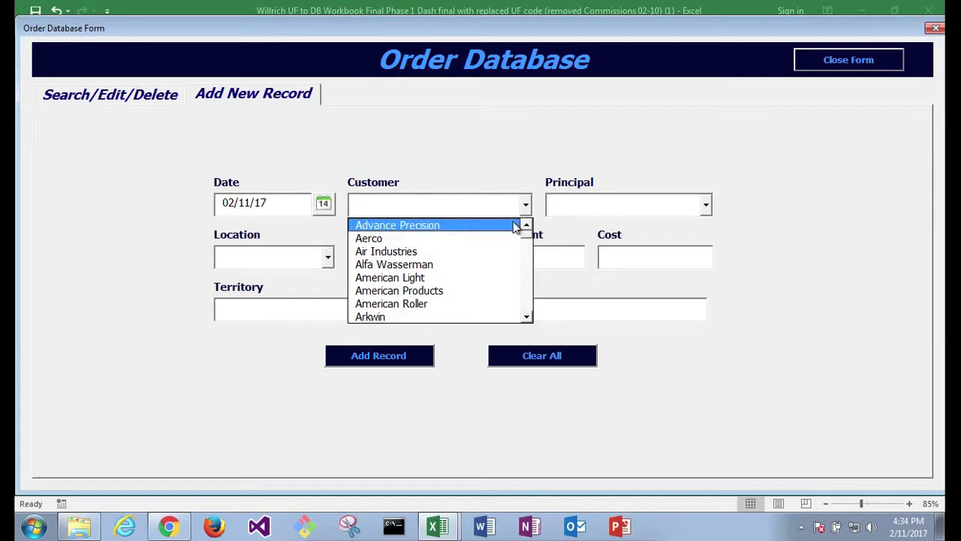
pyautogui.click(449, 202)
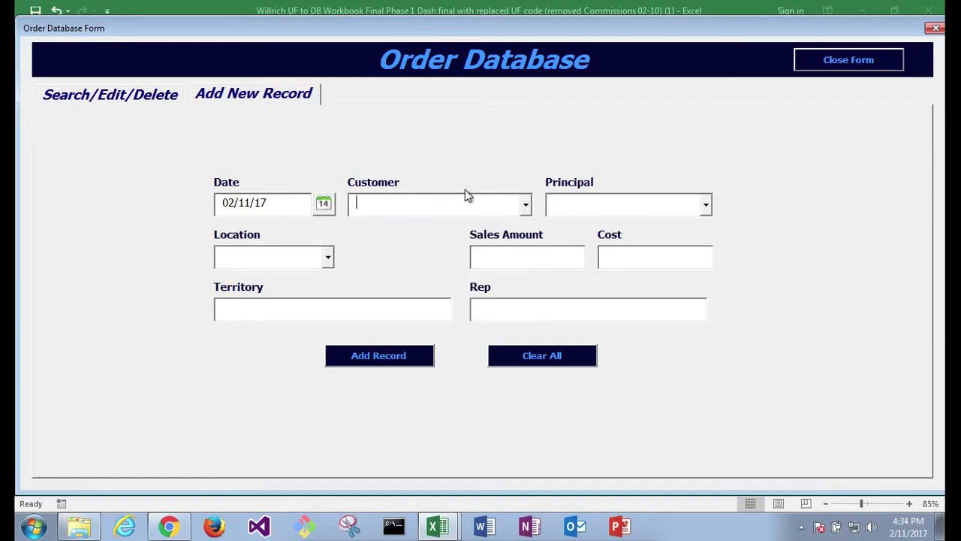
pyautogui.write('Advance Precision')
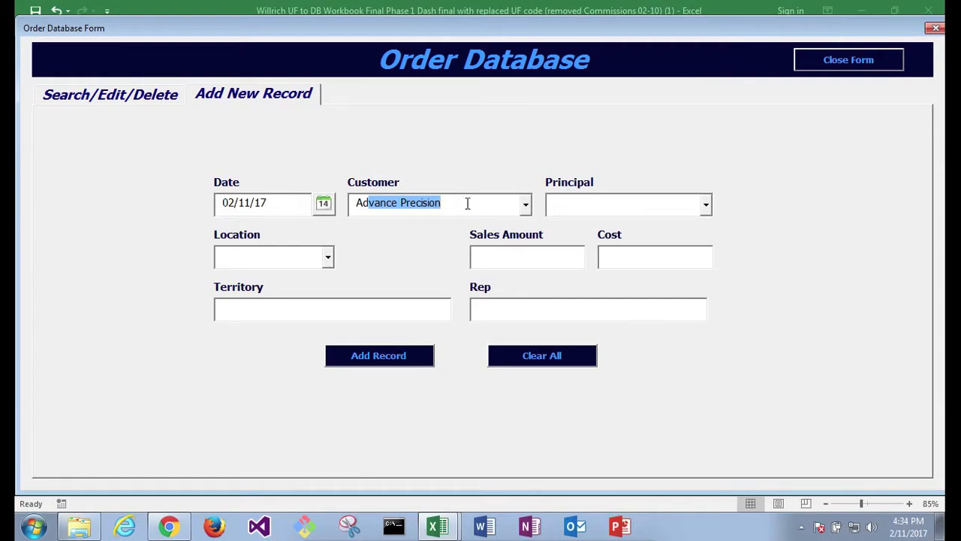
pyautogui.press('Tab')
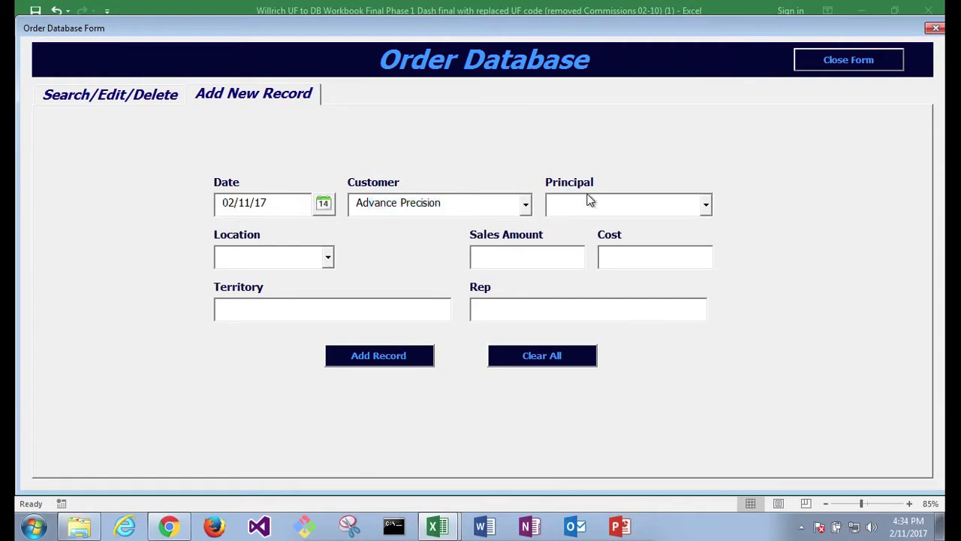
# - Set the principal to BC Ames and replace the customer with the unlisted entry ABC
pyautogui.click(708, 211)
pyautogui.click(659, 290)
pyautogui.moveTo(448, 203); pyautogui.dragTo(263, 216)
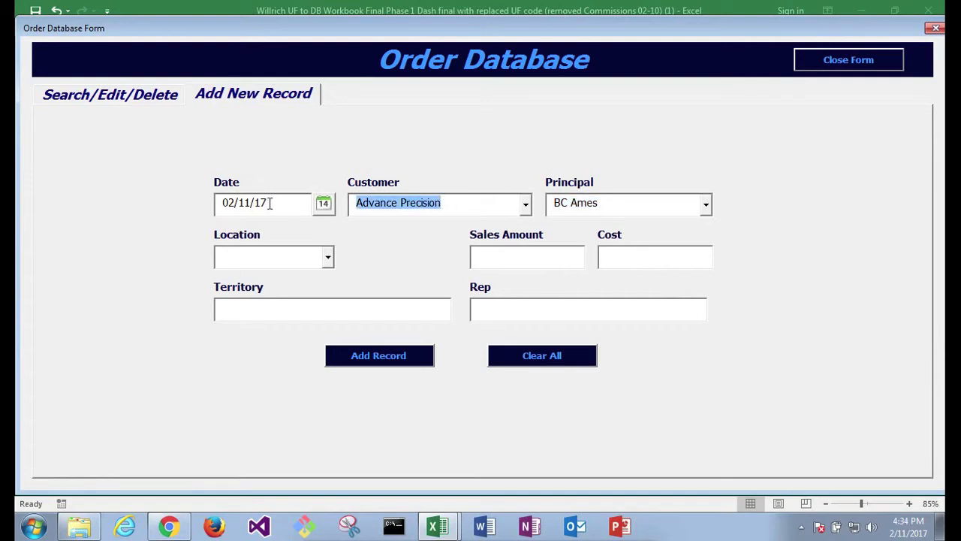
pyautogui.write('AV')
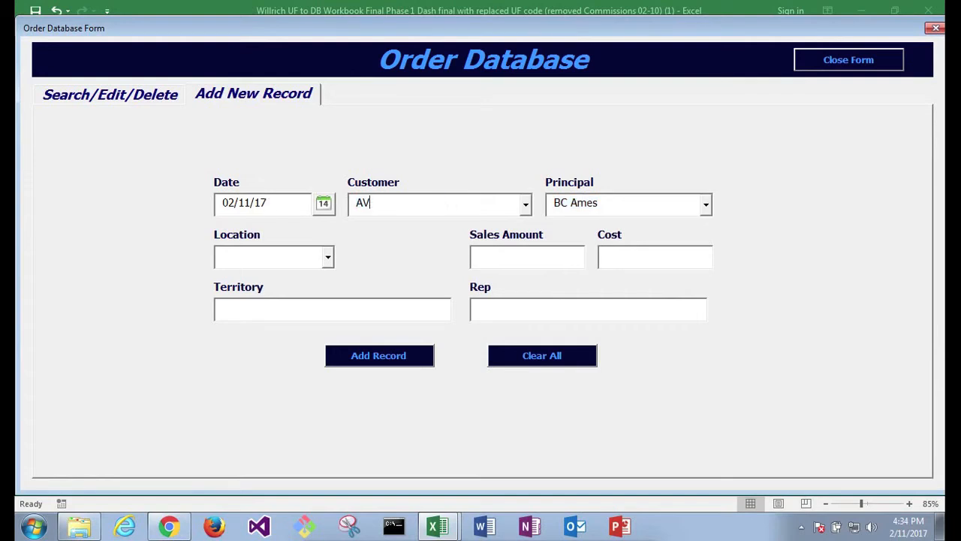
pyautogui.press('BackSpace')
pyautogui.write('BC')
pyautogui.press('Tab')
pyautogui.press('Tab')
# - Choose location 198 for the new record so its territory and rep fill in
pyautogui.click(329, 258)
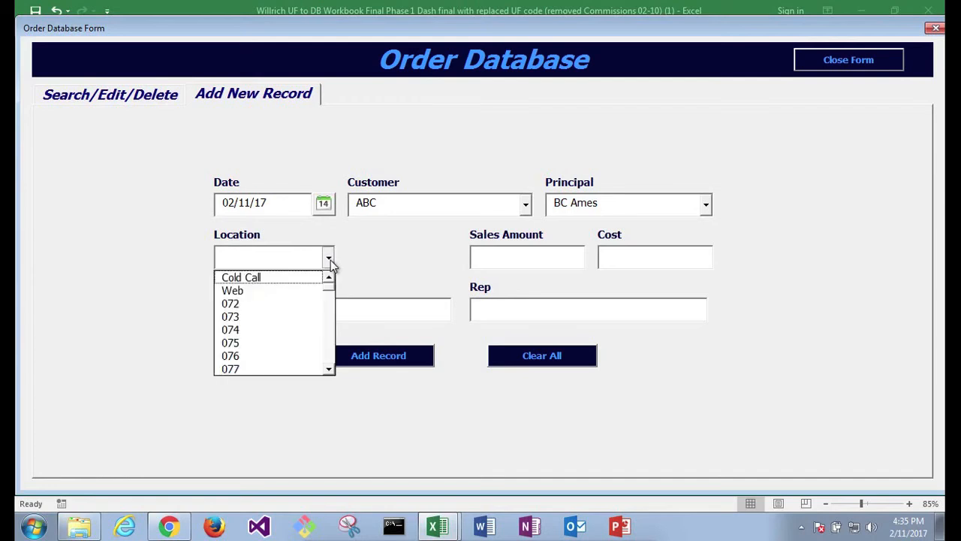
pyautogui.moveTo(325, 287); pyautogui.dragTo(322, 344)
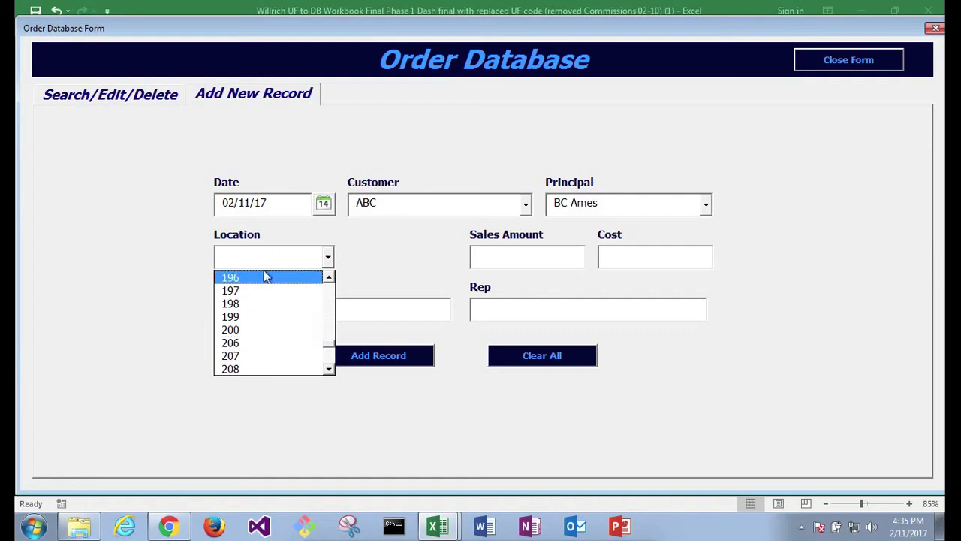
pyautogui.click(180, 279)
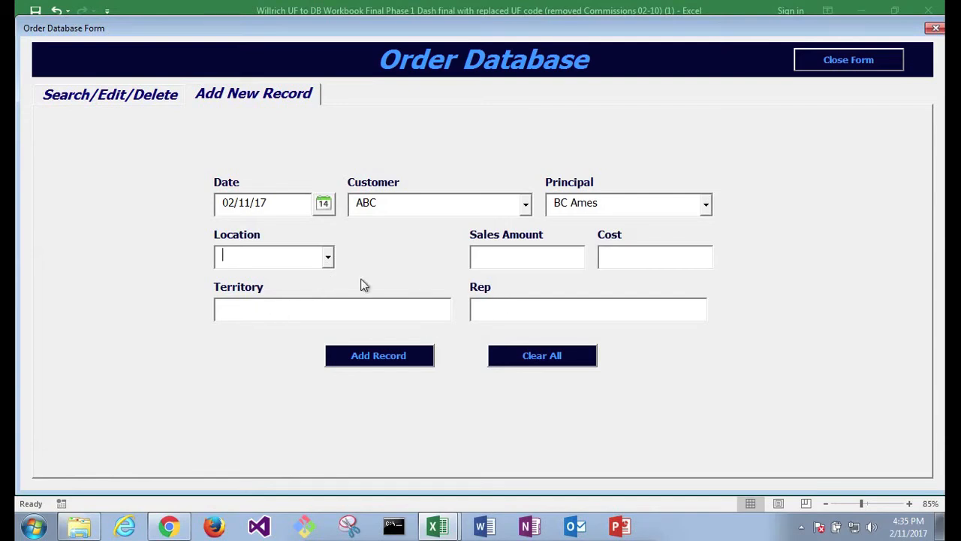
pyautogui.click(329, 256)
pyautogui.moveTo(330, 296); pyautogui.dragTo(319, 343)
pyautogui.scroll(-3, 278, 350)
pyautogui.click(278, 350)
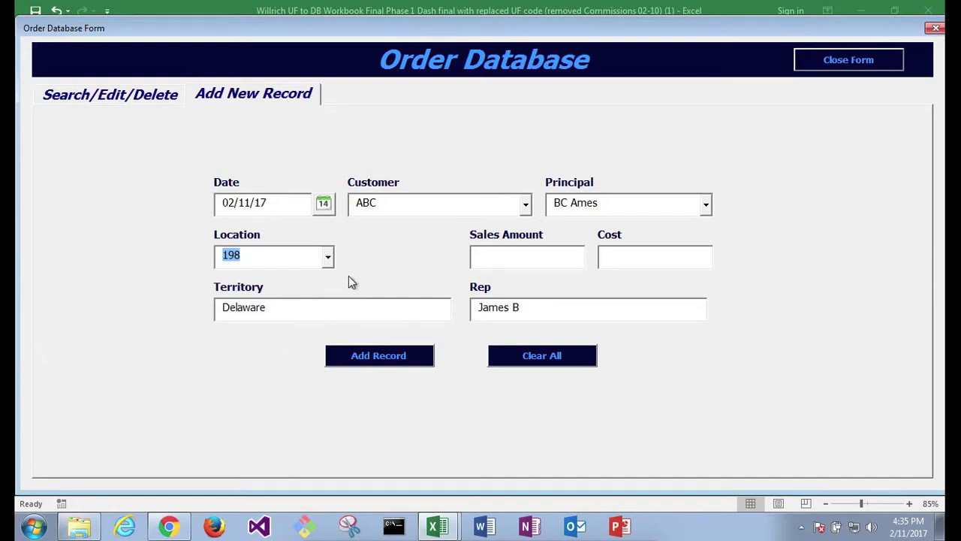
# - Replace the filled-in rep with another rep's first name and set the sales amount to 330
pyautogui.moveTo(526, 305); pyautogui.dragTo(447, 307)
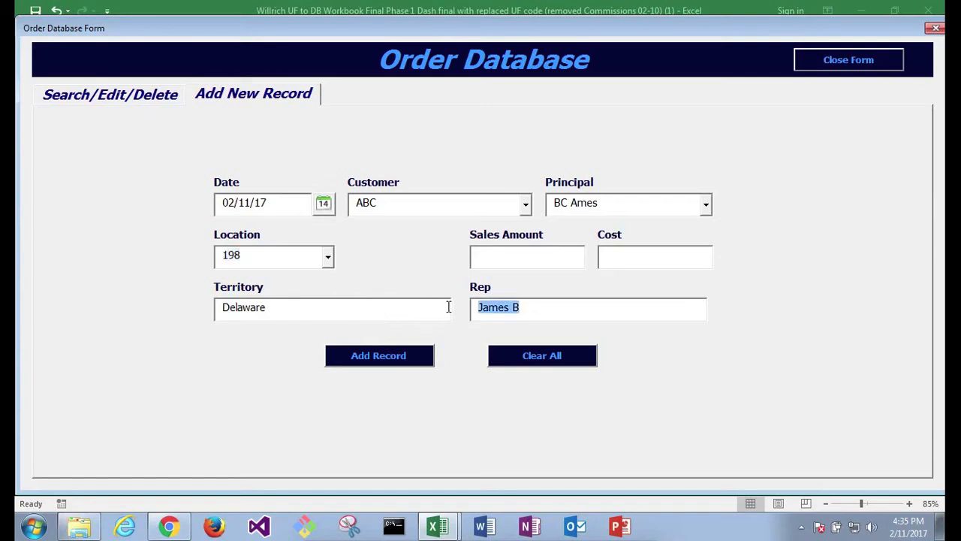
pyautogui.write('David')
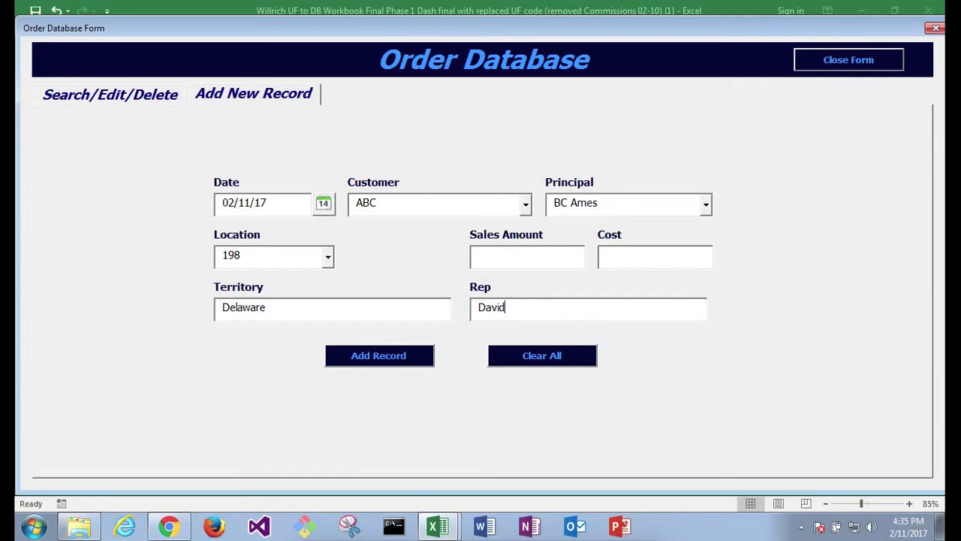
pyautogui.click(530, 254)
pyautogui.write('330')
pyautogui.press('Tab')
# - Try the non-numeric text dsdfsd as the cost, and clear it again
pyautogui.write('dsdfsd')
pyautogui.press('Tab')
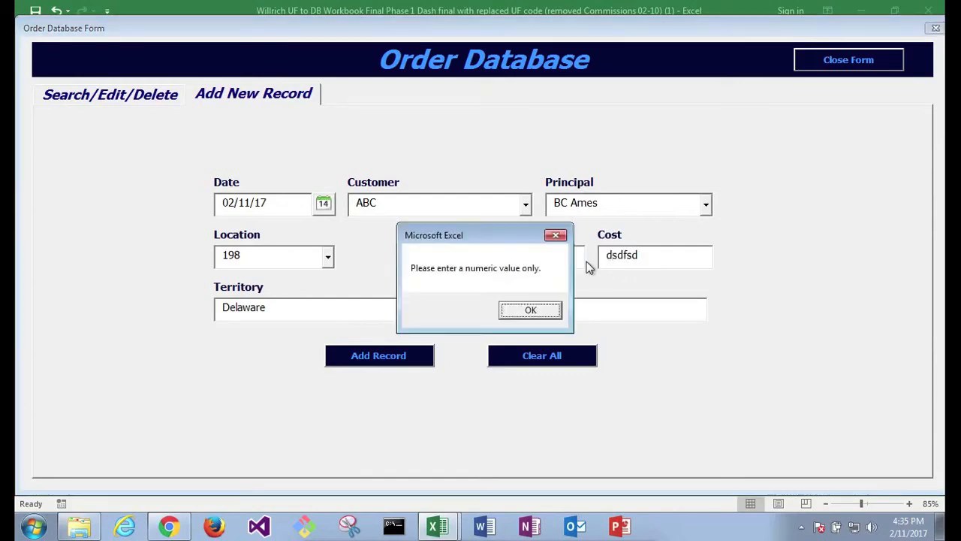
pyautogui.click(530, 311)
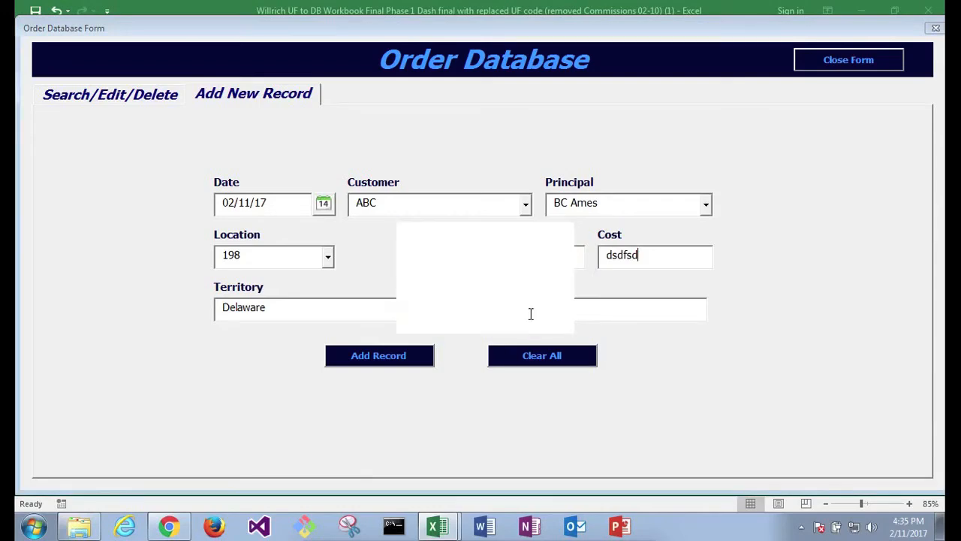
pyautogui.press('BackSpace')
pyautogui.press('BackSpace')
pyautogui.press('BackSpace')
pyautogui.press('BackSpace')
pyautogui.press('BackSpace')
pyautogui.press('BackSpace')
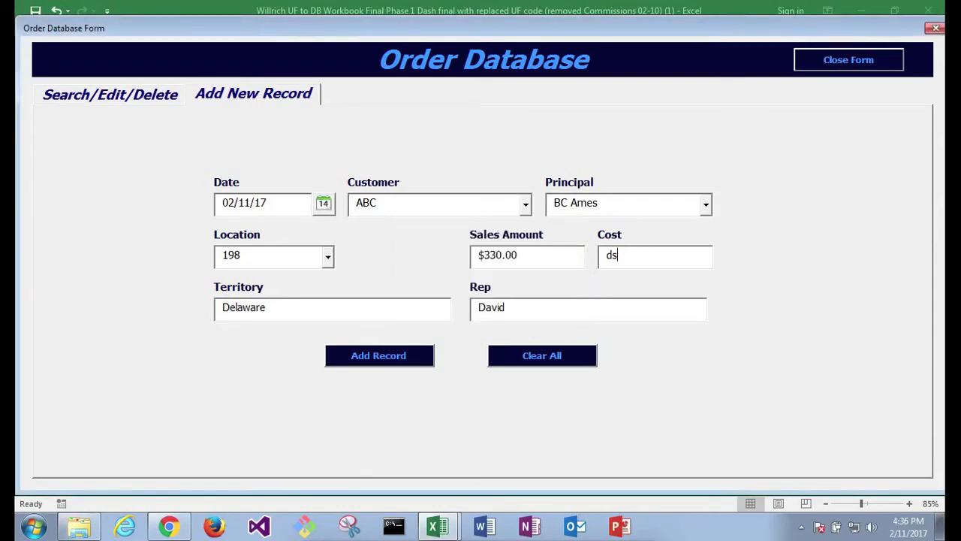
# - Set the cost to 200 and add the completed order record to the database
pyautogui.write('200')
pyautogui.press('Tab')
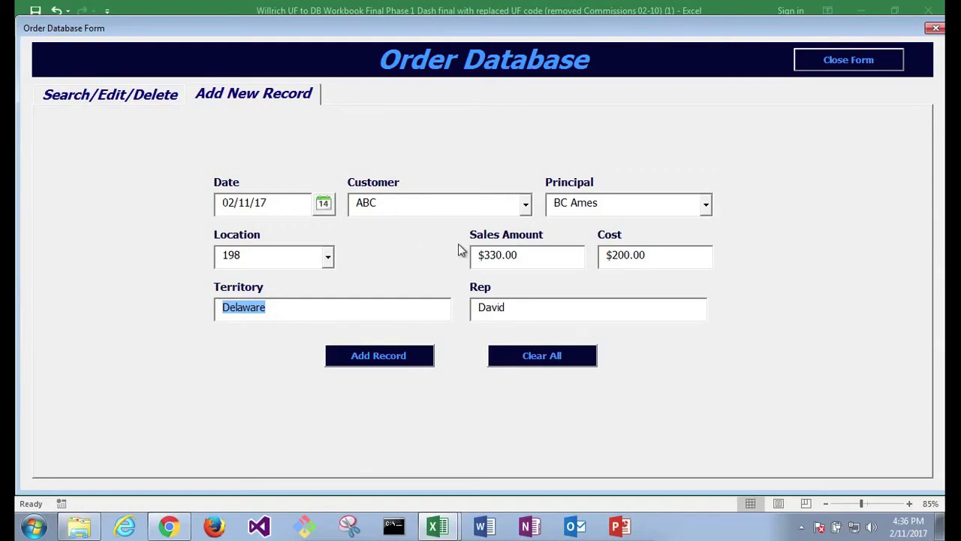
pyautogui.click(379, 363)
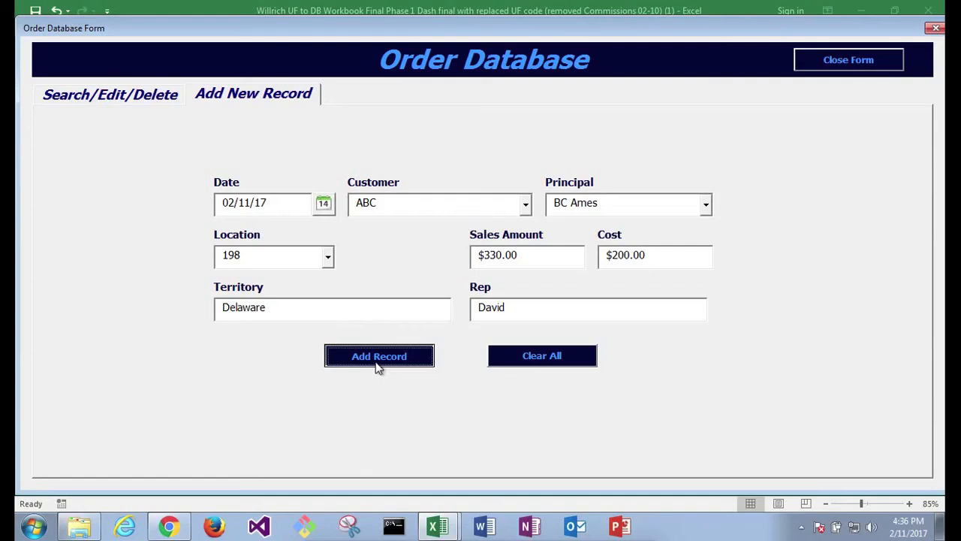
pyautogui.click(379, 357)
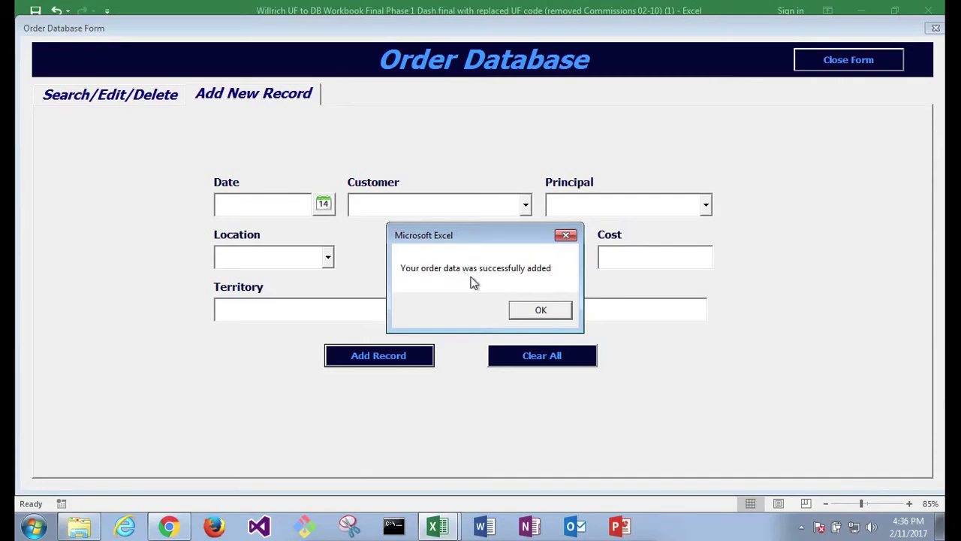
pyautogui.click(553, 310)
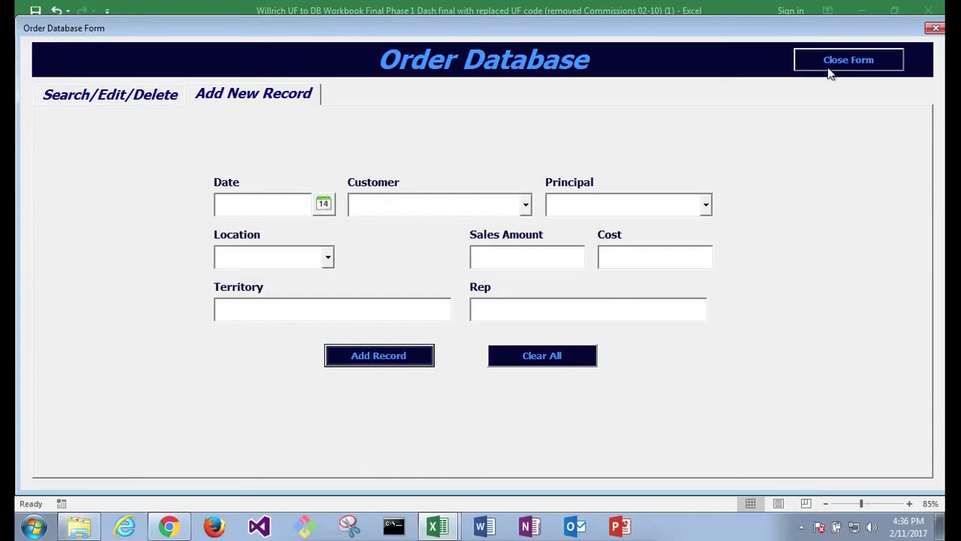
# - Close the order form and go to the record ID column of the order database table
pyautogui.click(827, 66)
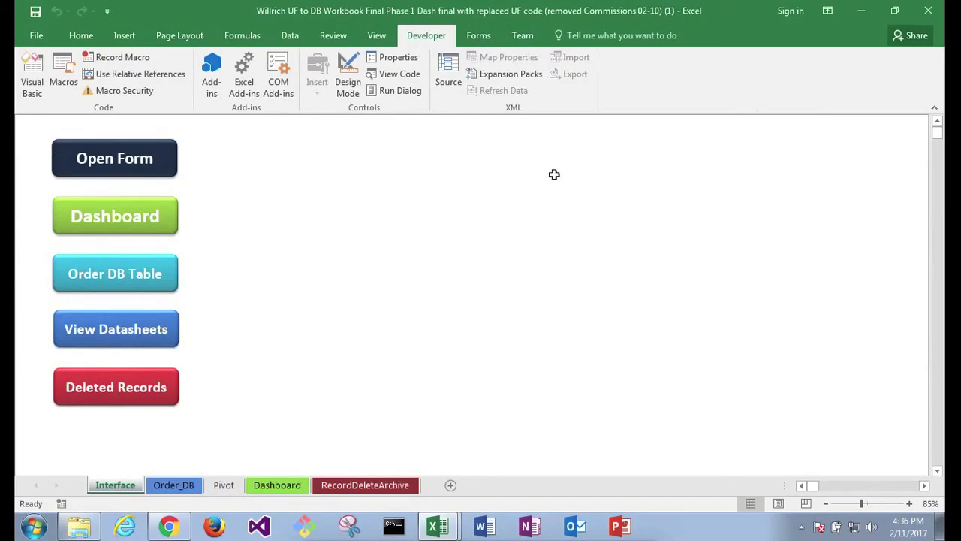
pyautogui.click(131, 275)
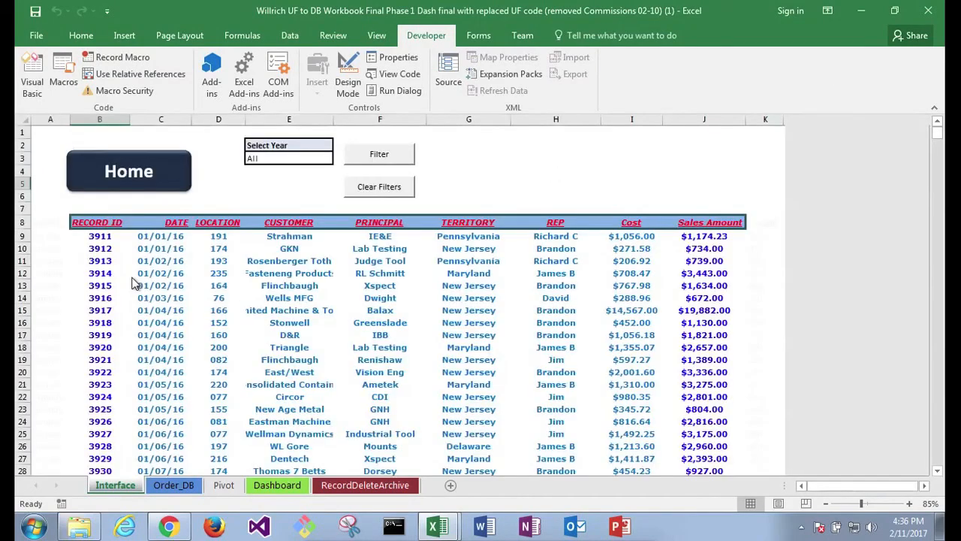
pyautogui.doubleClick(100, 322)
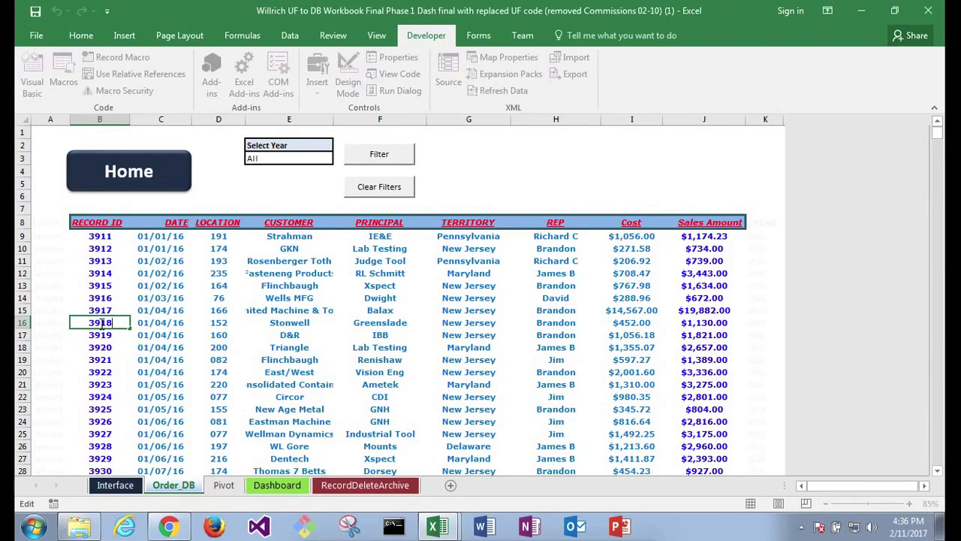
# - Leave the record ID cell unchanged and go to the last record at the end of the order table
pyautogui.press('Escape')
pyautogui.hotkey('ctrl', 'Down')
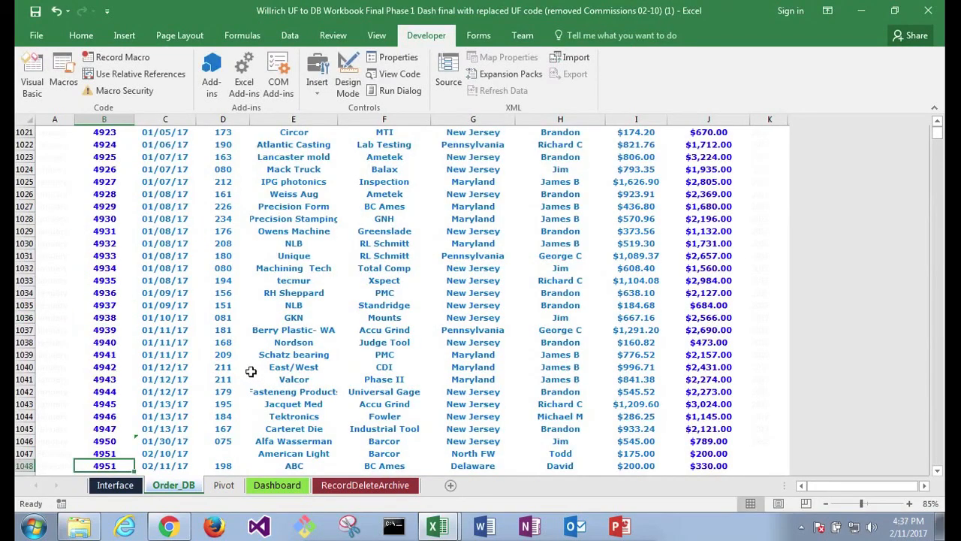
pyautogui.scroll(-1, 142, 384)
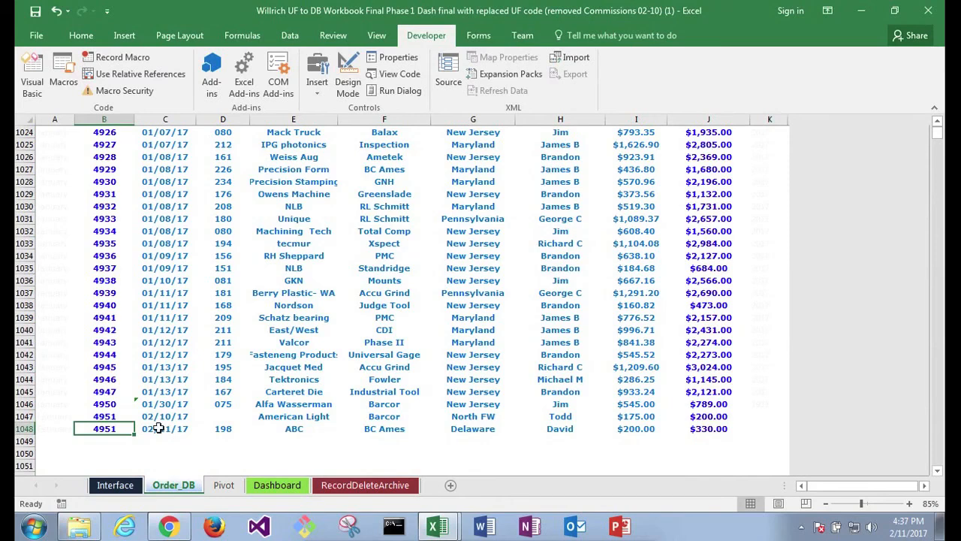
pyautogui.scroll(-2, 157, 428)
pyautogui.press('Down')
pyautogui.press('Down')
pyautogui.press('Down')
# - Check the date, rep, cost, sales amount and record ID of the newly added order in the table's last row
pyautogui.click(158, 354)
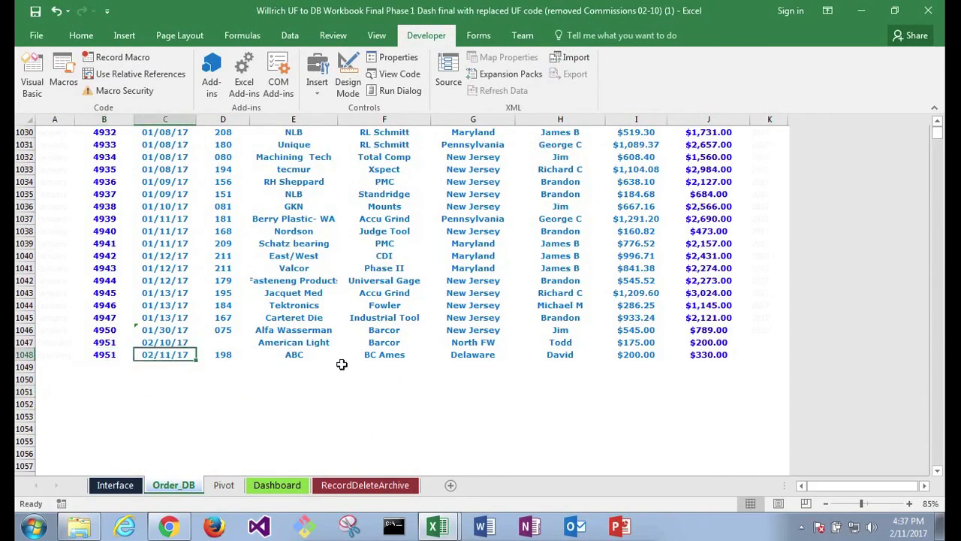
pyautogui.click(564, 358)
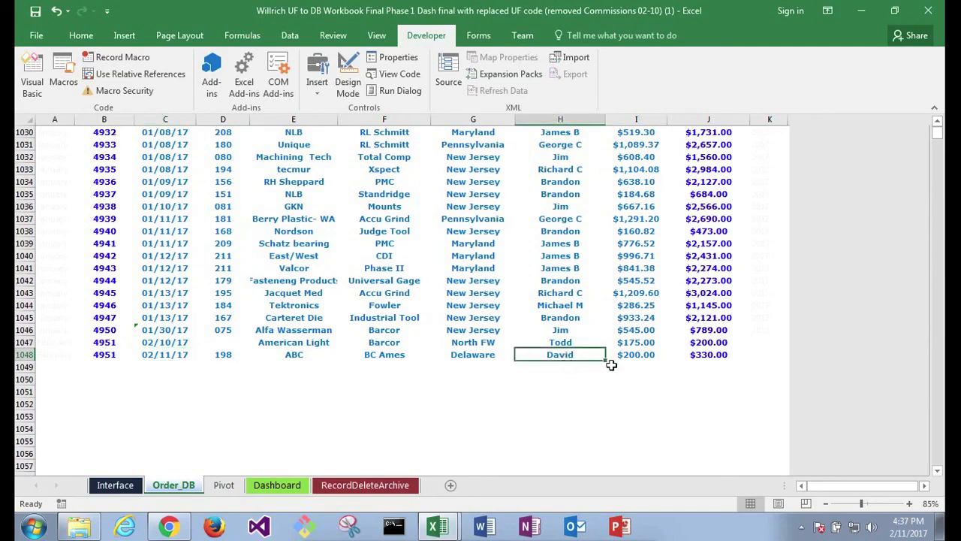
pyautogui.click(642, 358)
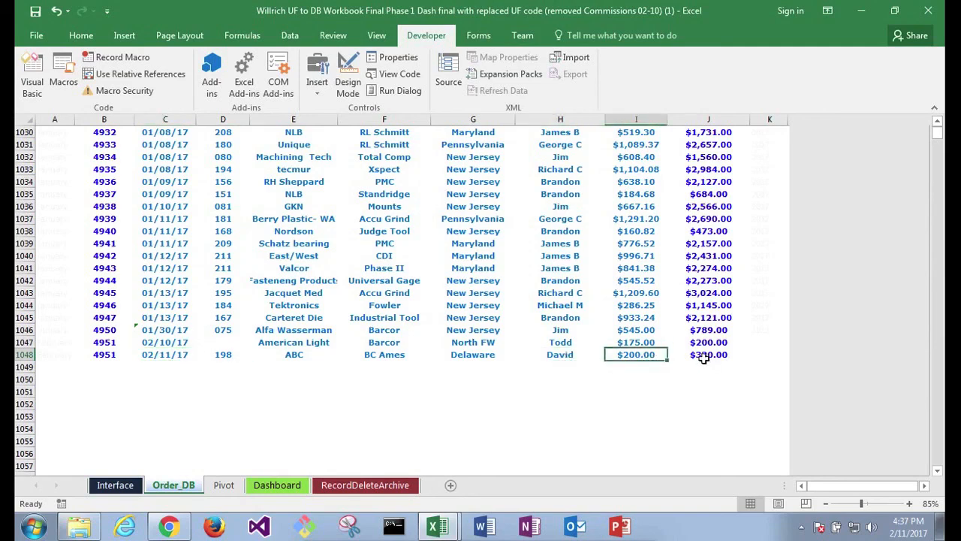
pyautogui.click(703, 360)
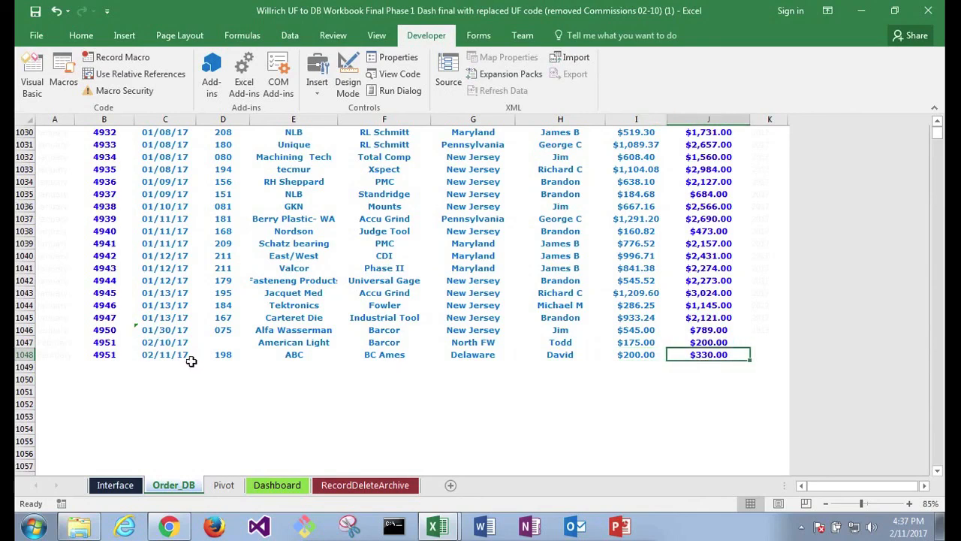
pyautogui.click(112, 355)
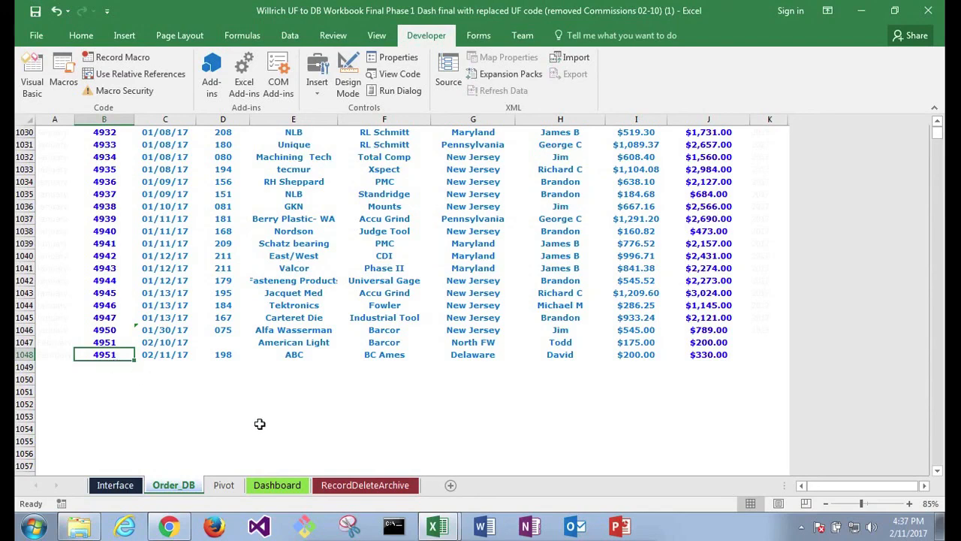
# - Return to the Interface sheet and reopen the order form on its Search/Edit/Delete page
pyautogui.click(121, 486)
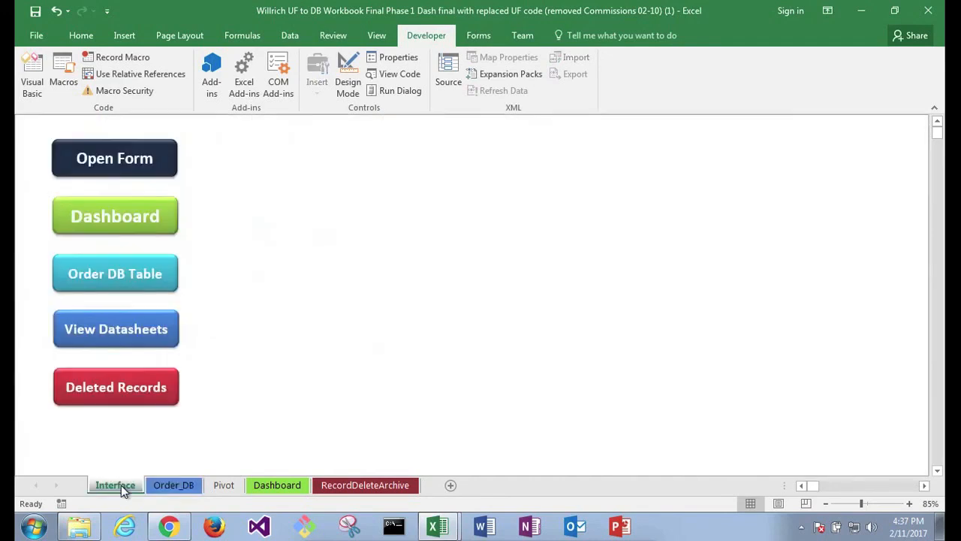
pyautogui.click(106, 174)
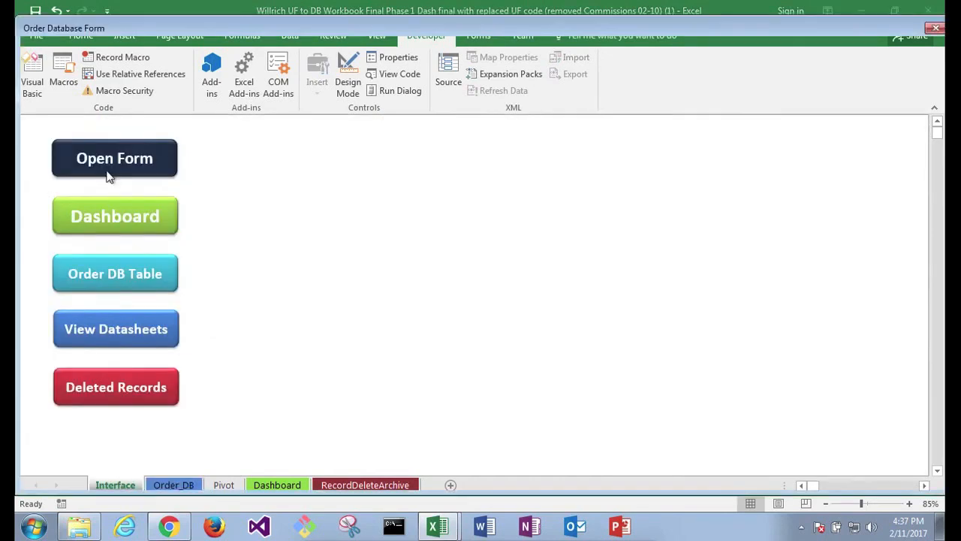
pyautogui.click(223, 96)
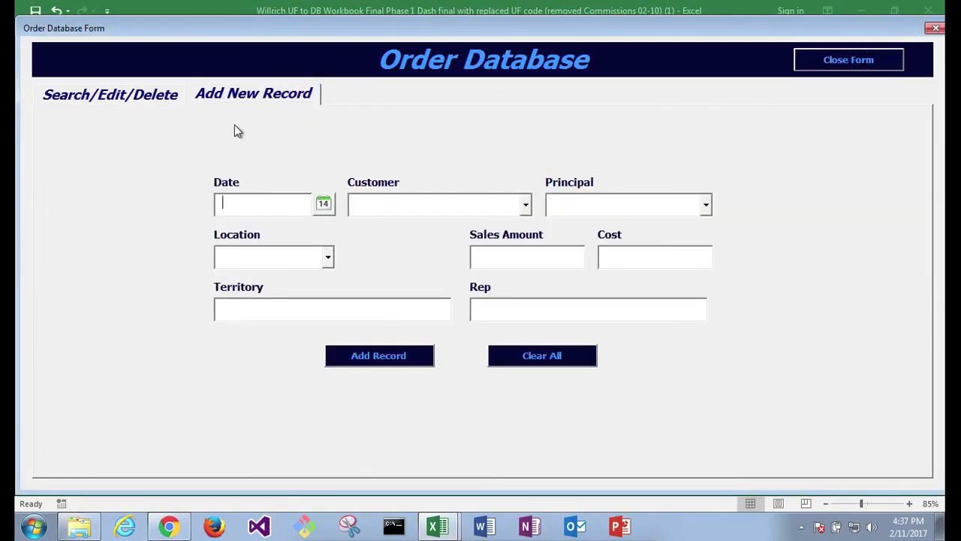
pyautogui.click(143, 96)
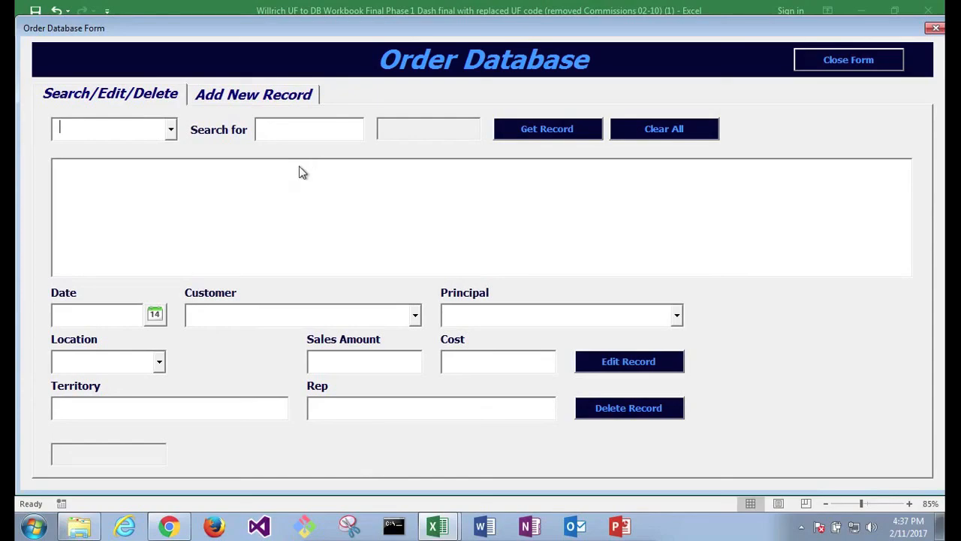